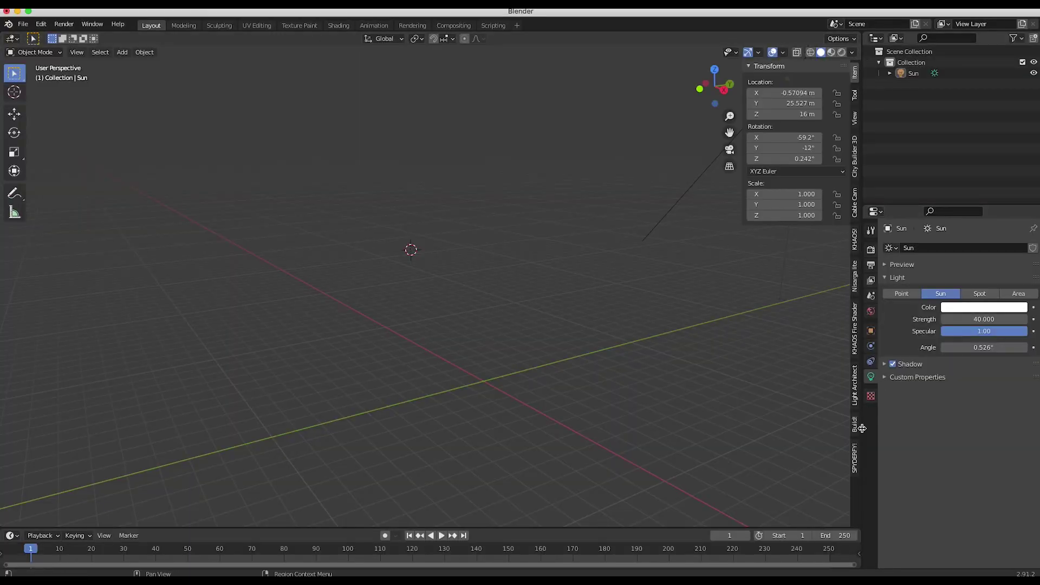
Step: In the SPYDERFY add-on, enable Sparrows, Crows and Seagulls as the flying creatures
left_click(855, 461)
left_click(751, 166)
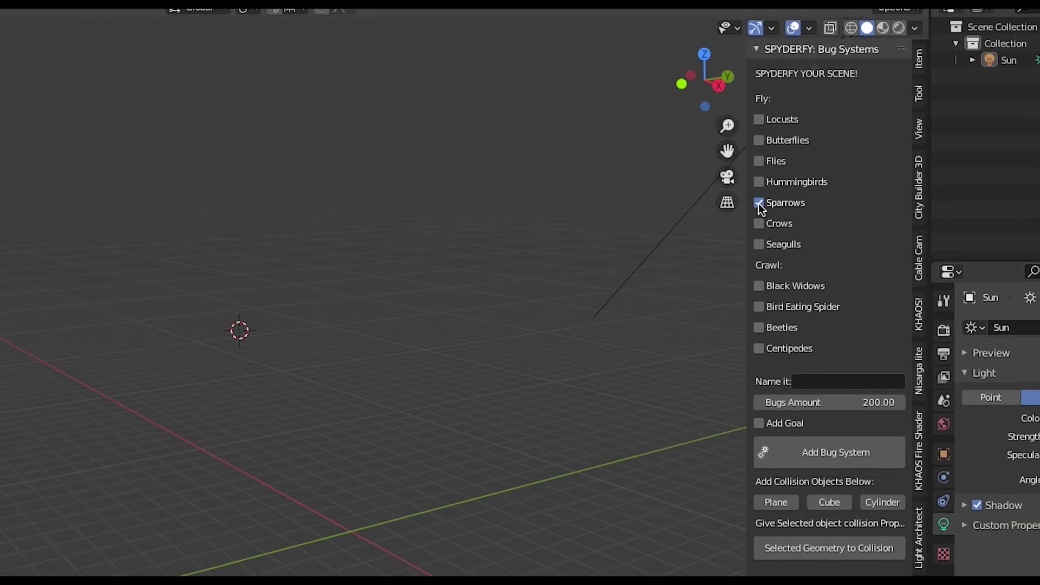
left_click(751, 179)
left_click(751, 193)
Step: Add a bug system named Flock with a goal and an amount of 120, and start moving it
left_click(870, 521)
type("Flock")
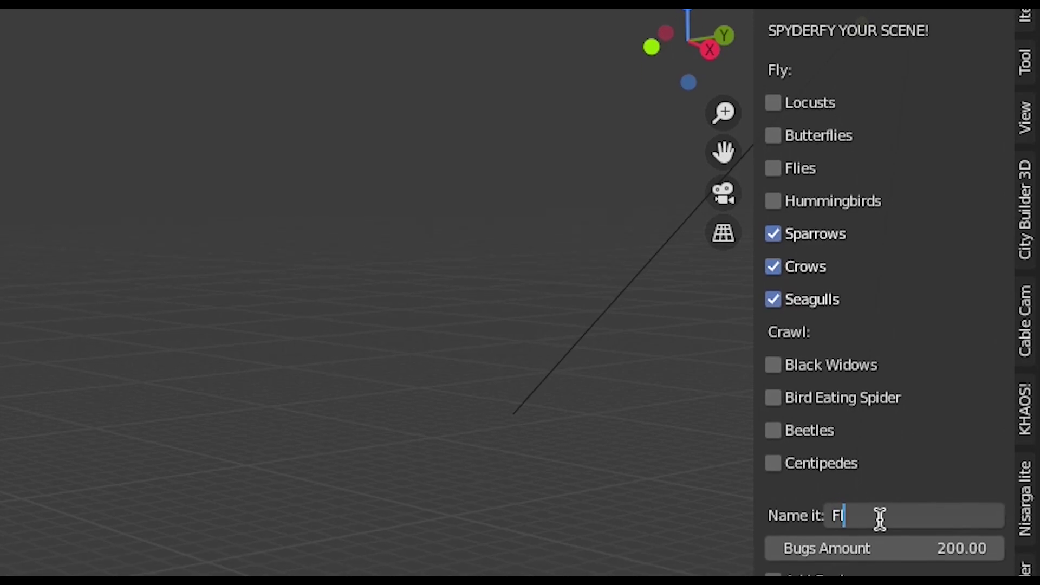
left_click(771, 579)
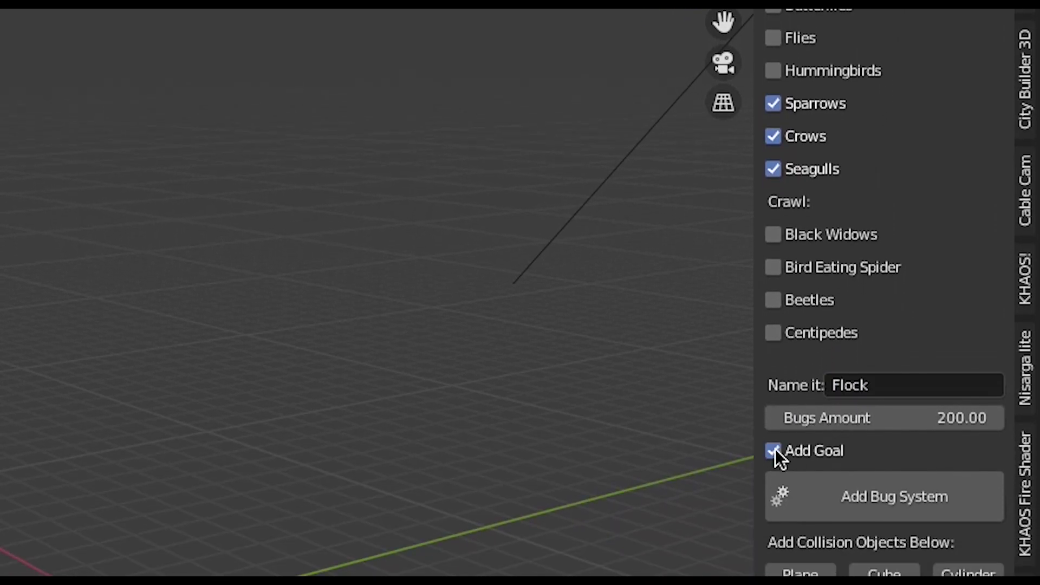
left_click(856, 421)
type("120")
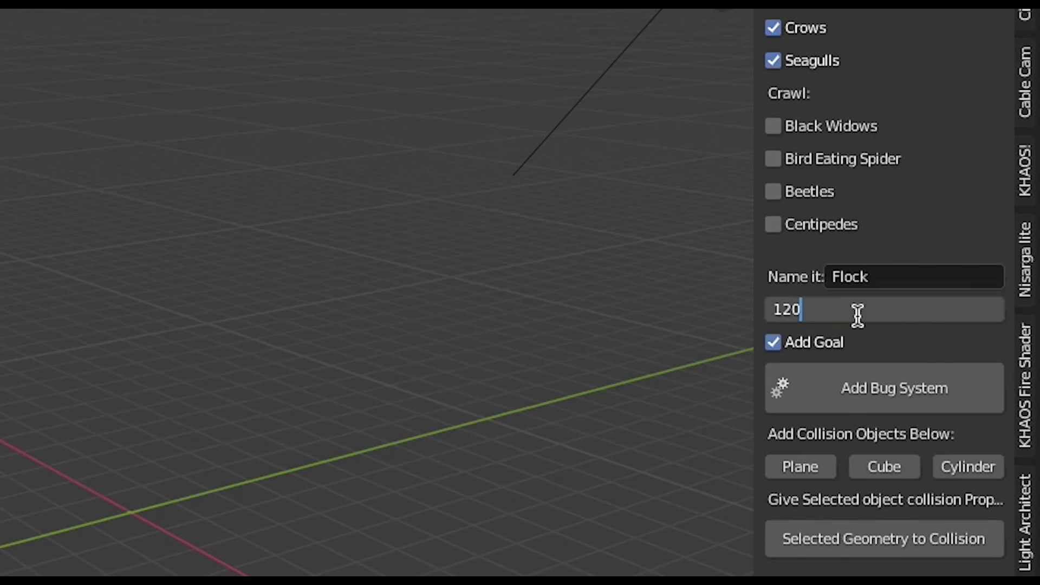
key("Return")
left_click(855, 478)
key("g")
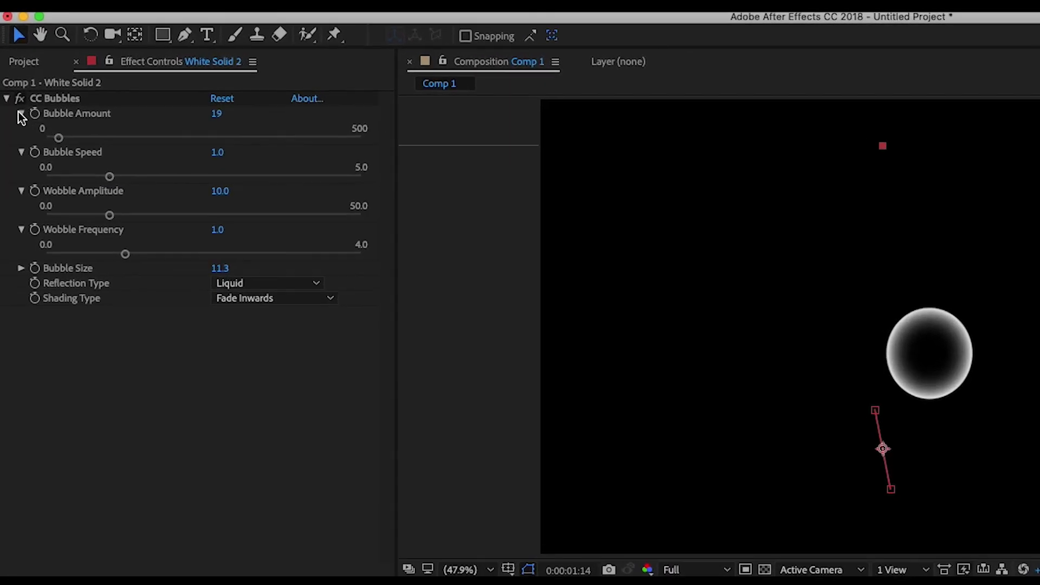
Step: Switch to After Effects, collapse the CC Bubbles sliders and raise the Bubble Amount
left_click(20, 113)
left_click(22, 153)
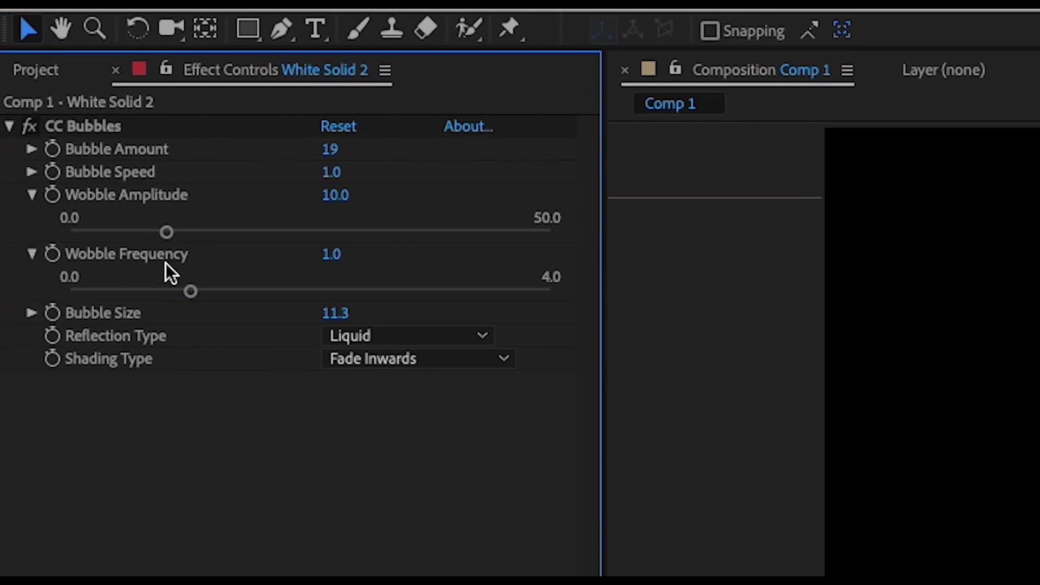
left_click(31, 173)
left_click_drag(334, 149, 583, 152)
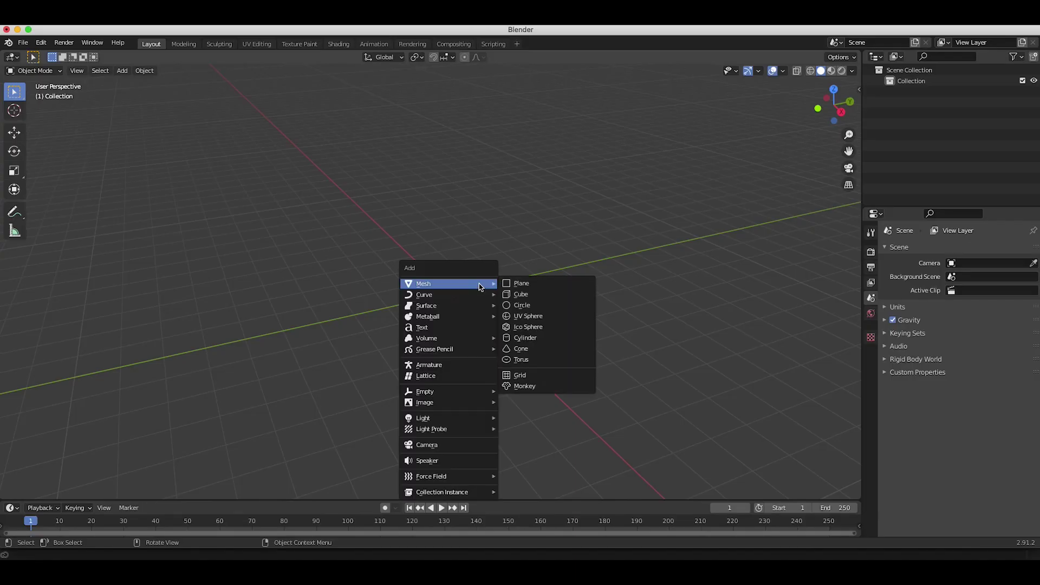
Step: Switch to Blender, add an ico sphere raised above the world origin, and give it a particle system
left_click(526, 327)
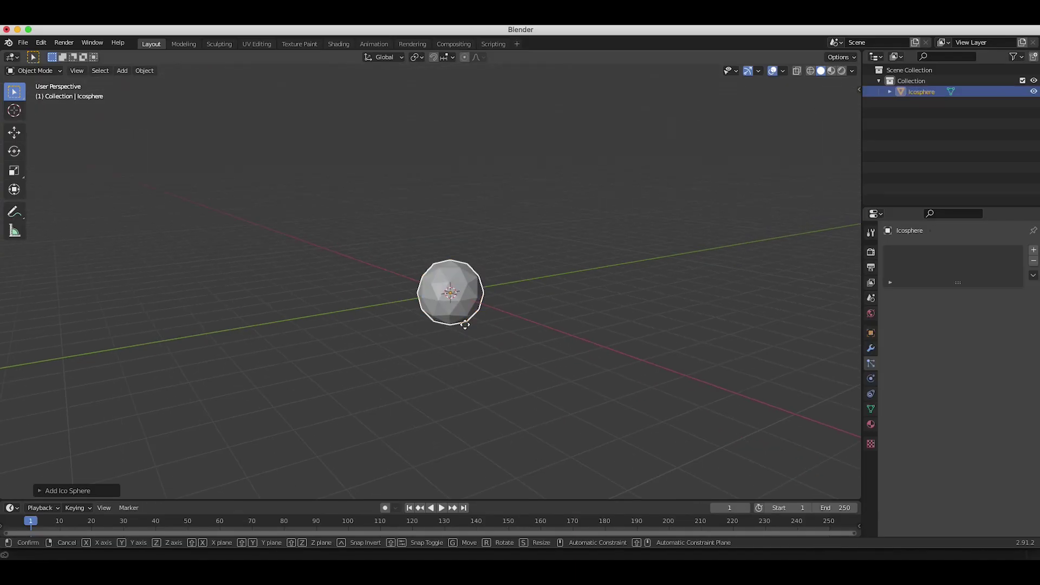
middle_click_drag(464, 325, 486, 237)
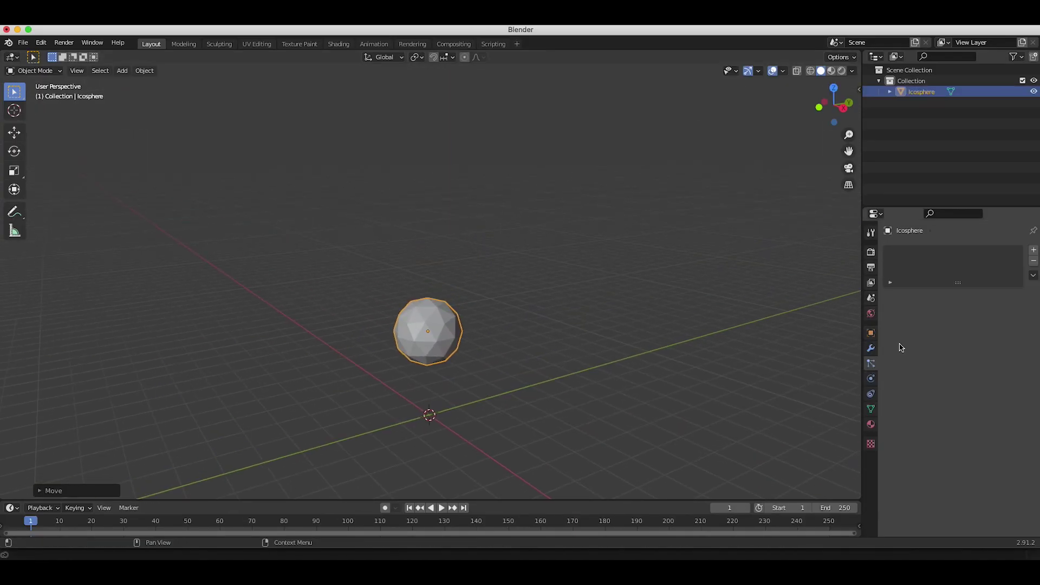
left_click(1034, 252)
Step: Increase the normal velocity of the sphere's Newtonian particle system
scroll(904, 425, "down", 2)
left_click(889, 437)
scroll(888, 437, "down", 4)
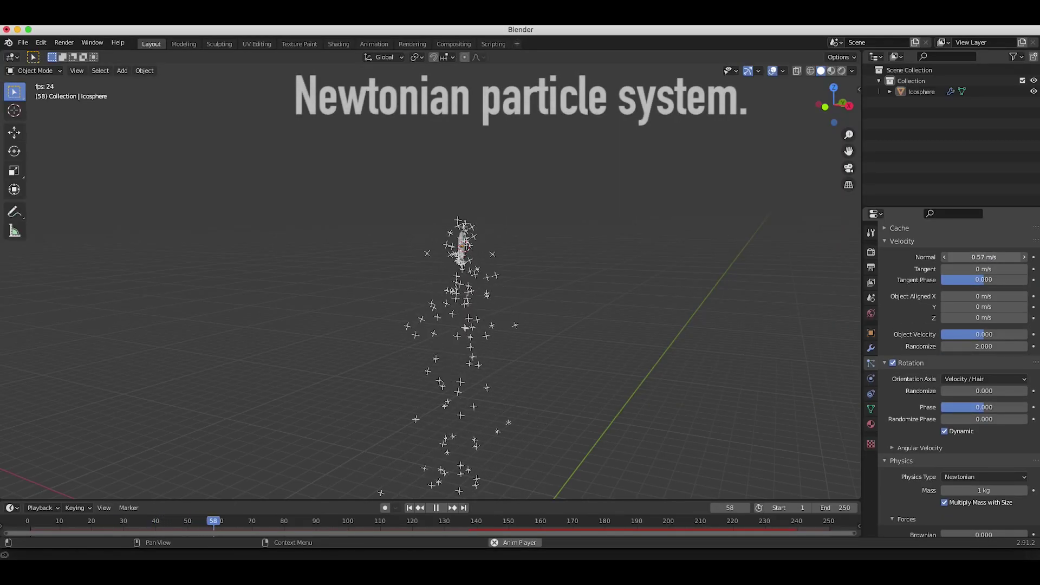
left_click_drag(983, 257, 997, 256)
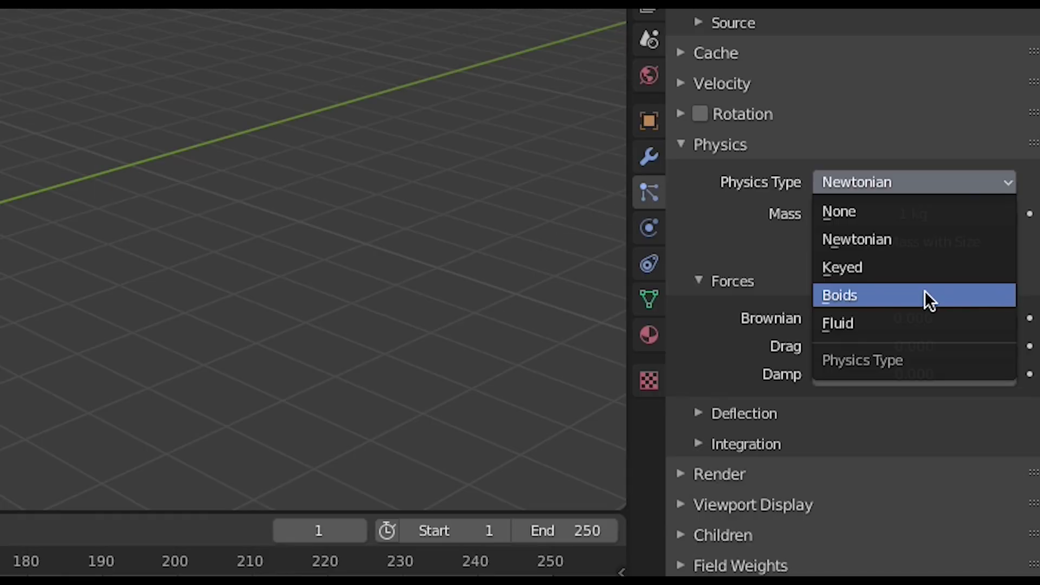
Step: Set the particle physics type to Boids and move the empty around the scene during playback
left_click(926, 295)
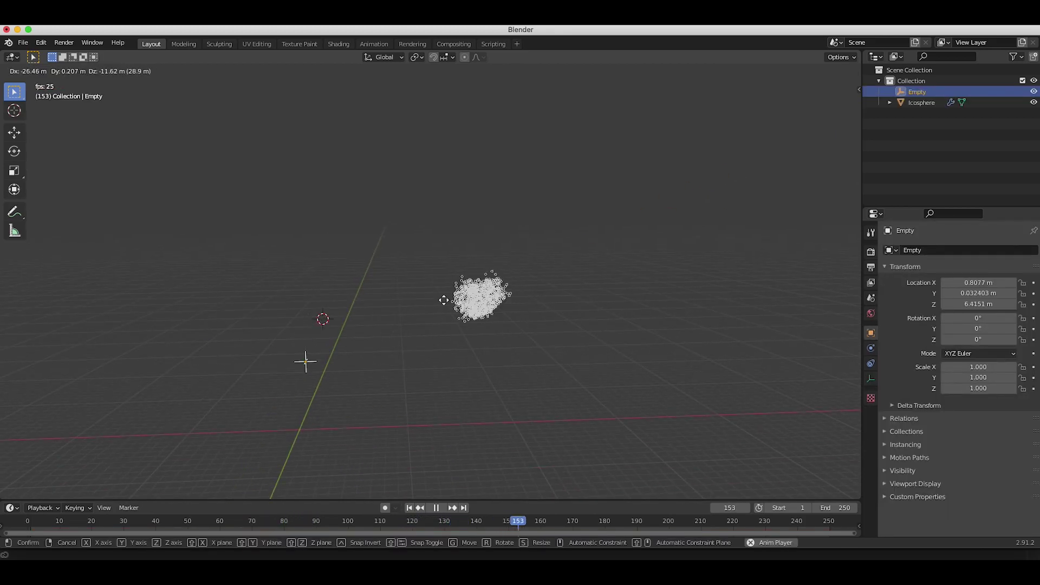
key("g")
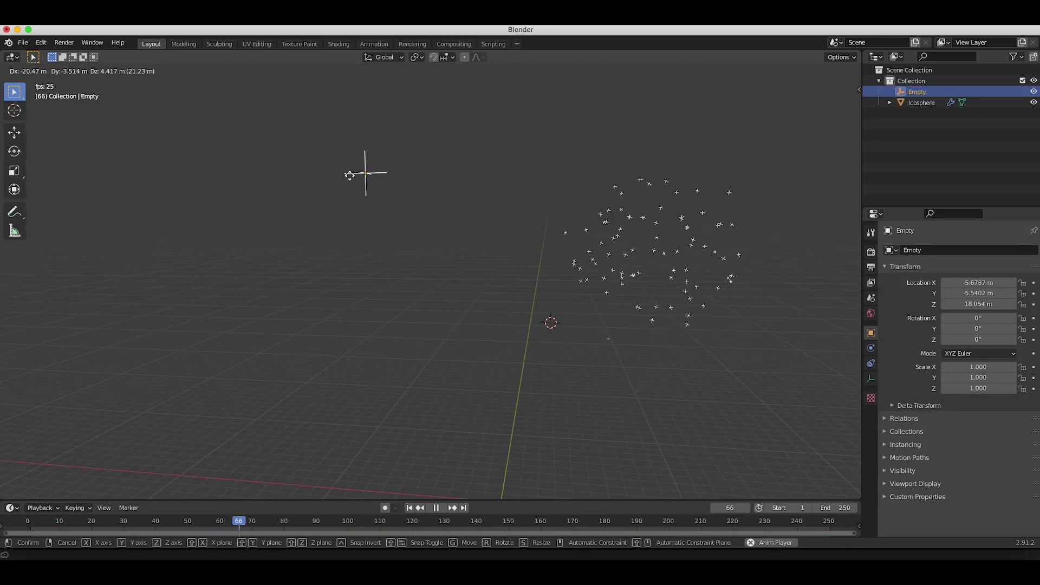
left_click(245, 383)
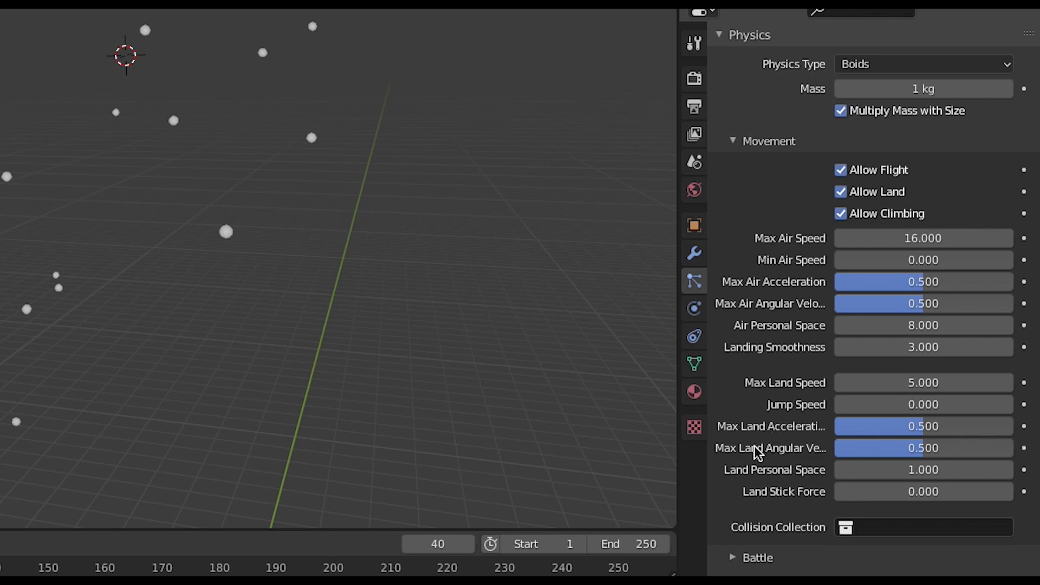
Step: Move the Boid Brain's Goal rule above Separate and back down, and open the choice of rules to add
scroll(757, 453, "down", 6)
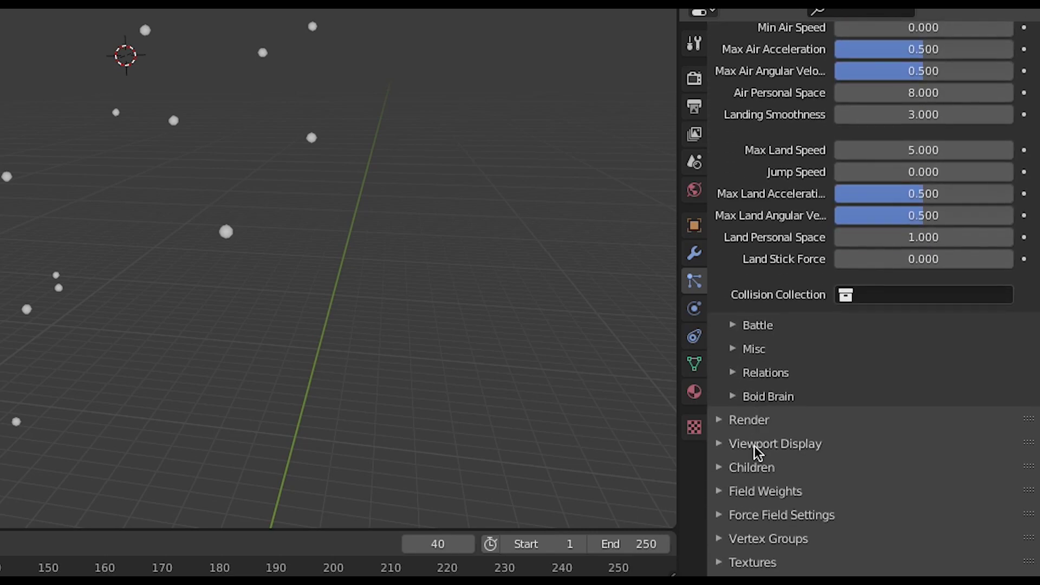
left_click(737, 404)
scroll(773, 441, "down", 6)
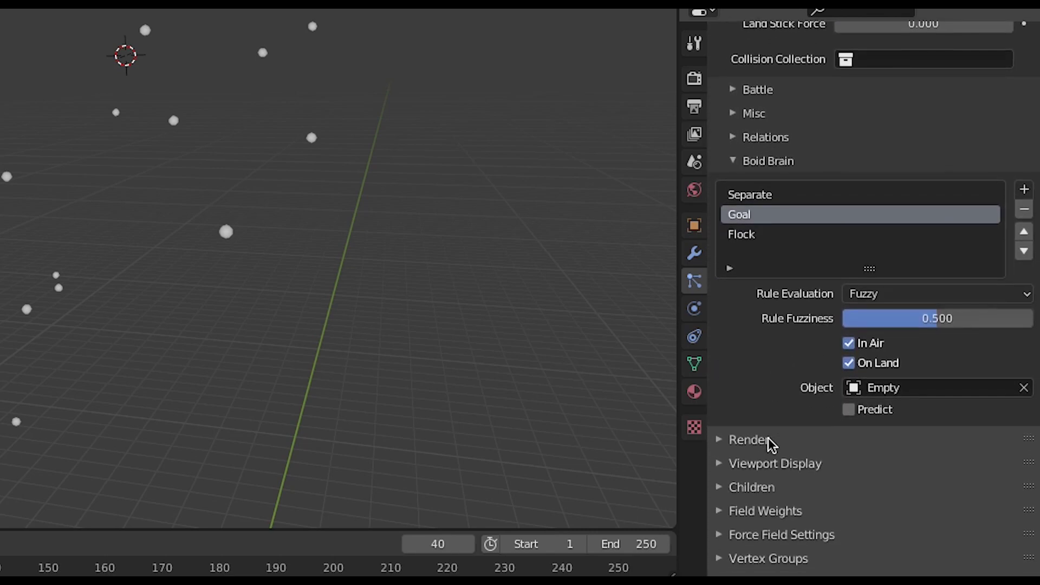
scroll(771, 445, "up", 2)
left_click(1027, 324)
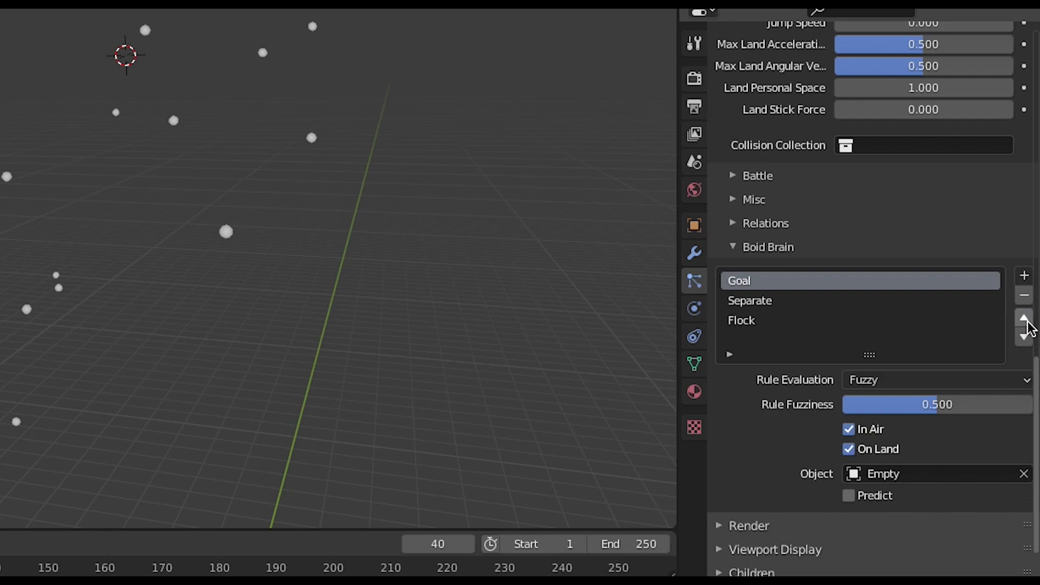
left_click(1025, 338)
left_click(1024, 278)
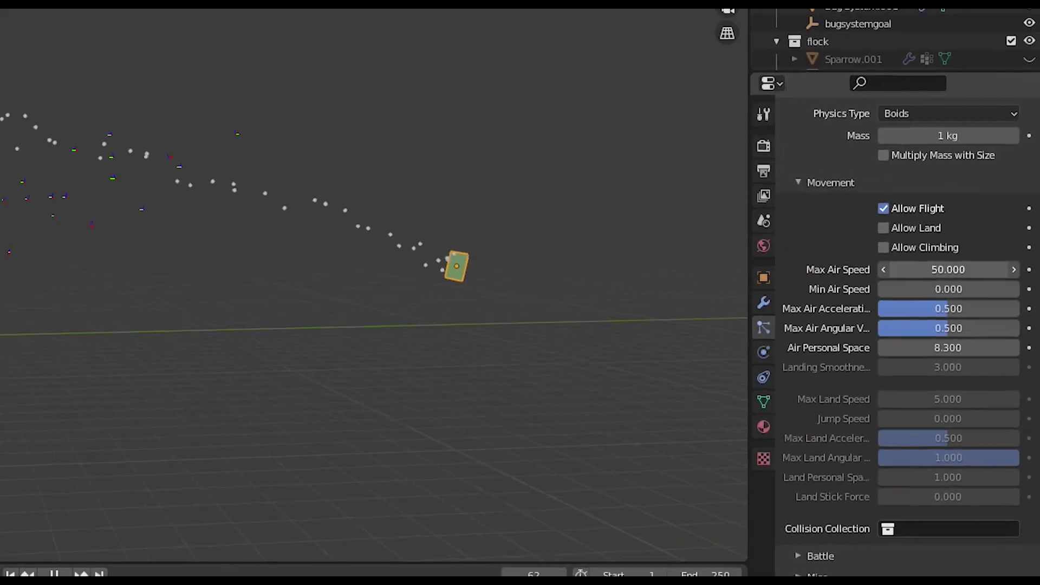
Step: Open the flock's Max Air Speed for editing in the boid movement settings
left_click(953, 304)
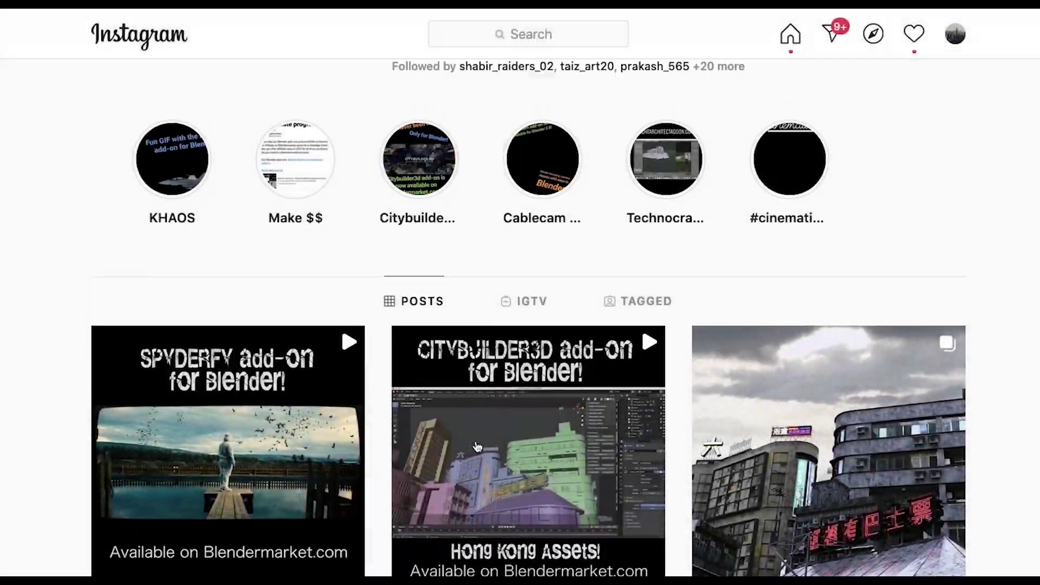
Step: Switch to the Instagram profile showing the Blender add-on posts and follow it
scroll(476, 447, "up", 5)
left_click(650, 111)
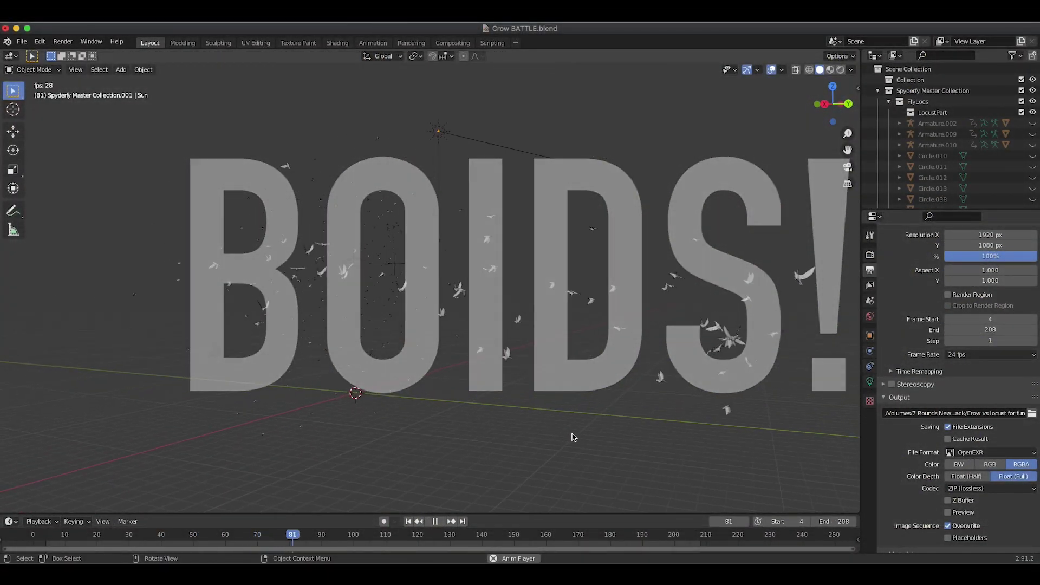
scroll(574, 437, "down", 3)
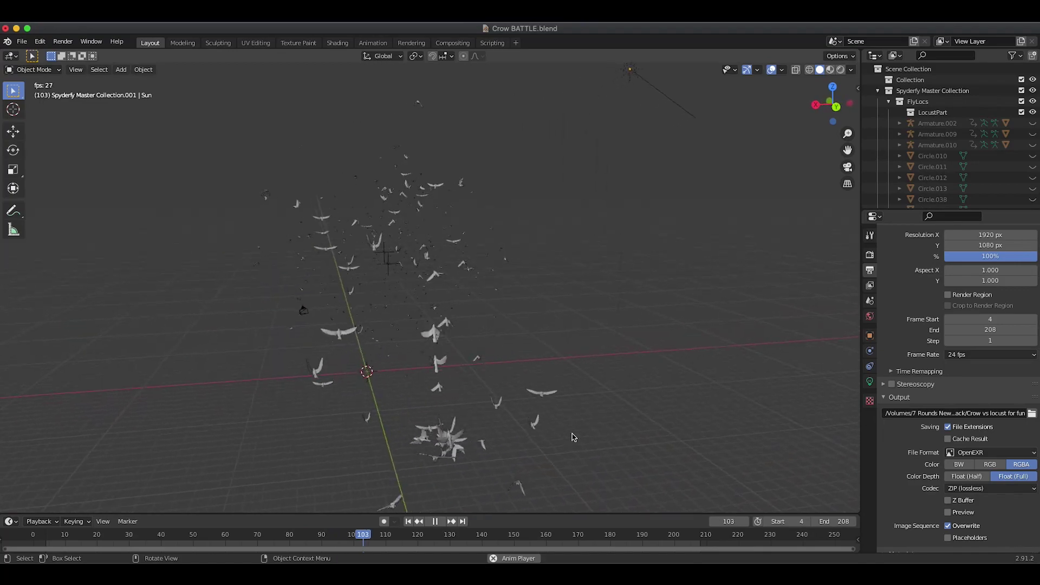